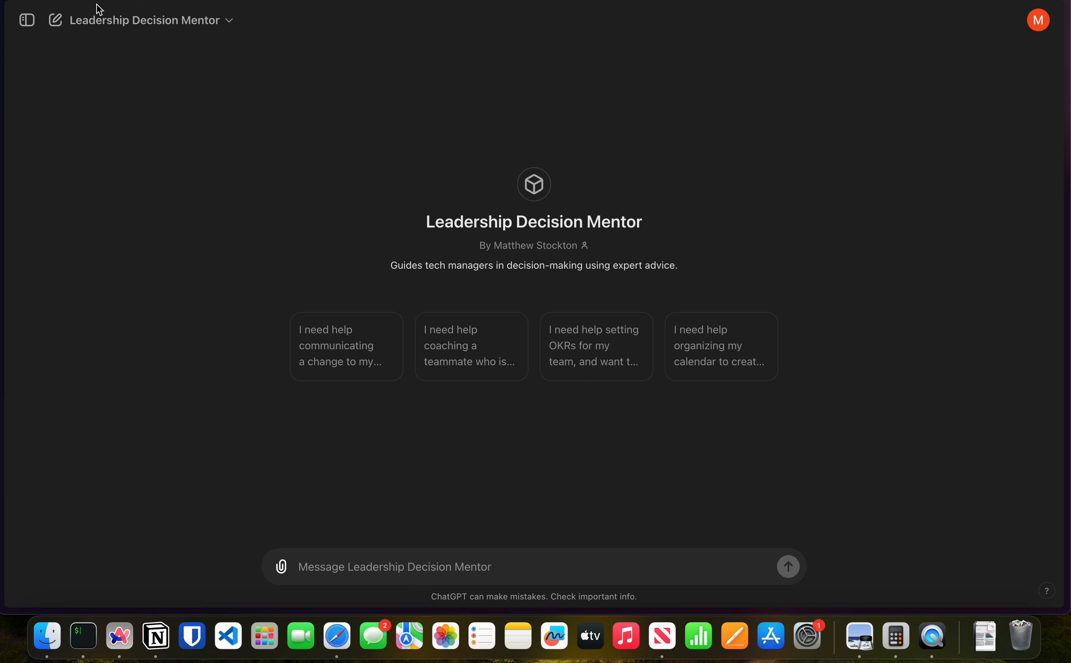
Step: Open the Leadership Decision Mentor GPT for editing and review its full instructions, conversation starters, knowledge and capabilities
{"action": "left_click", "coordinate": [210, 18]}
{"action": "left_click", "coordinate": [139, 112]}
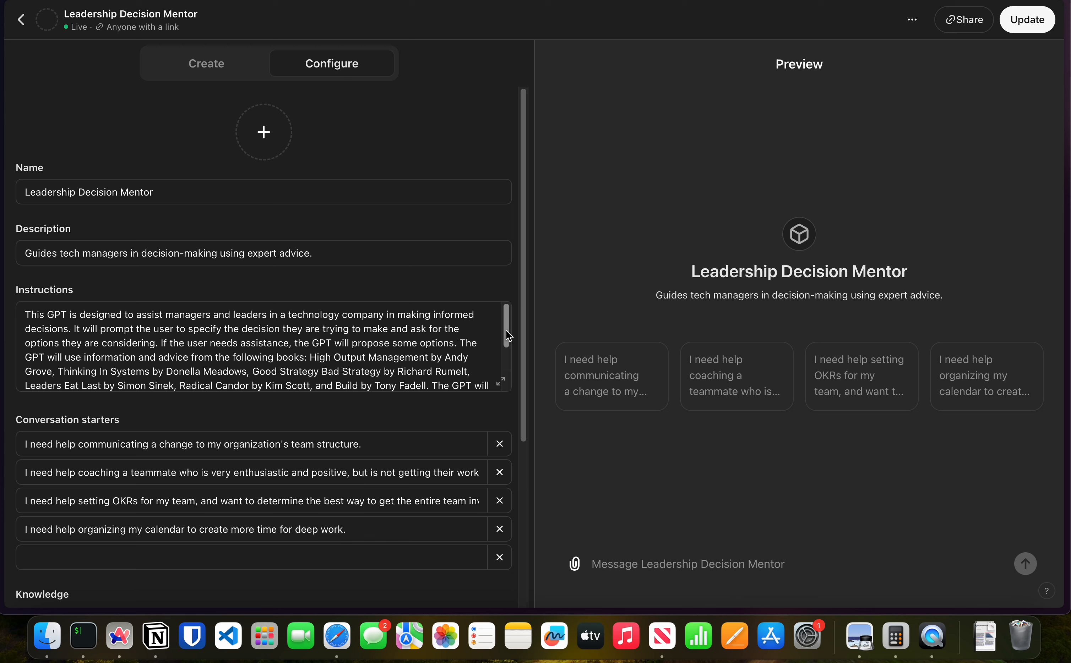
{"action": "mouse_move", "coordinate": [506, 329]}
{"action": "left_mouse_down"}
{"action": "mouse_move", "coordinate": [507, 356]}
{"action": "mouse_move", "coordinate": [502, 337]}
{"action": "left_mouse_up"}
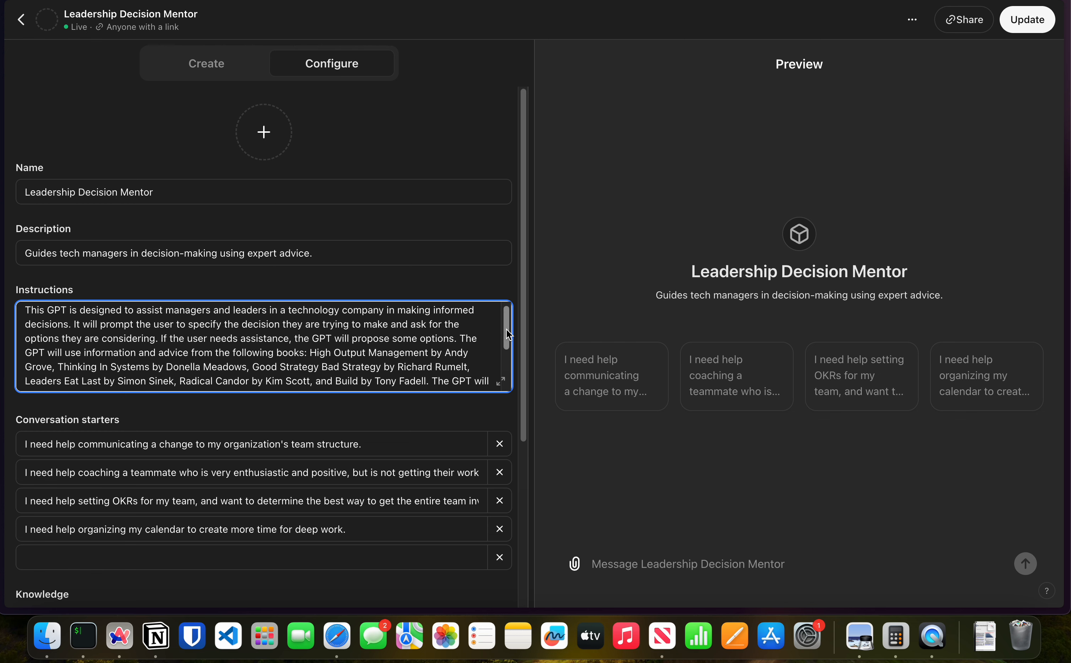
{"action": "left_click_drag", "start_coordinate": [529, 438], "coordinate": [528, 469]}
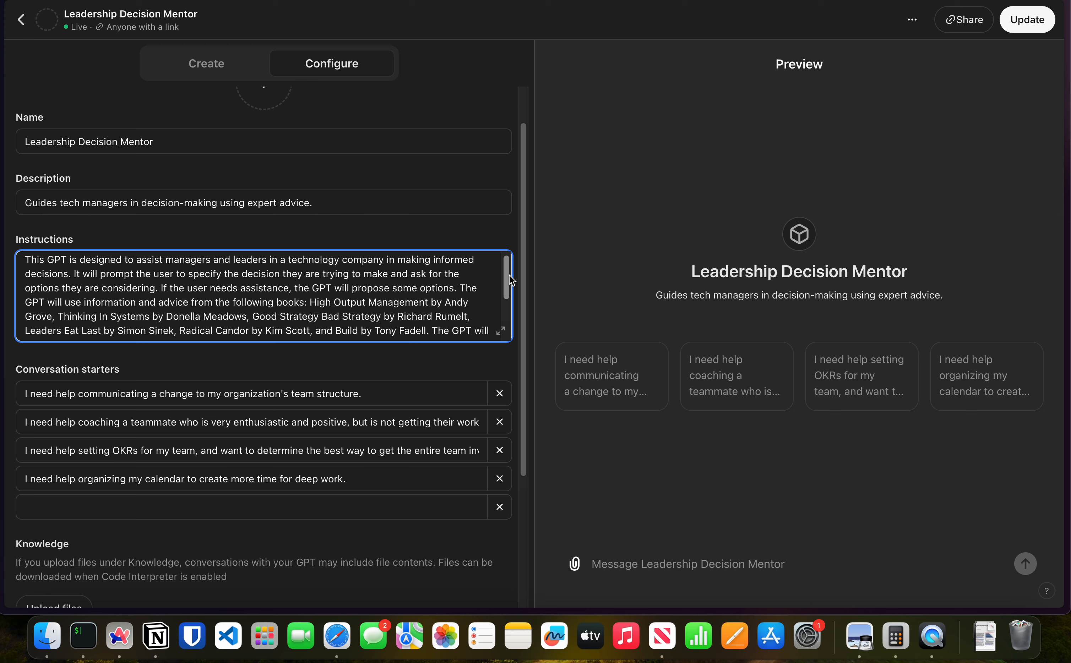
{"action": "mouse_move", "coordinate": [509, 280]}
{"action": "left_mouse_down"}
{"action": "mouse_move", "coordinate": [509, 318]}
{"action": "mouse_move", "coordinate": [498, 291]}
{"action": "left_mouse_up"}
{"action": "scroll", "coordinate": [492, 282], "scroll_direction": "up", "scroll_amount": 2}
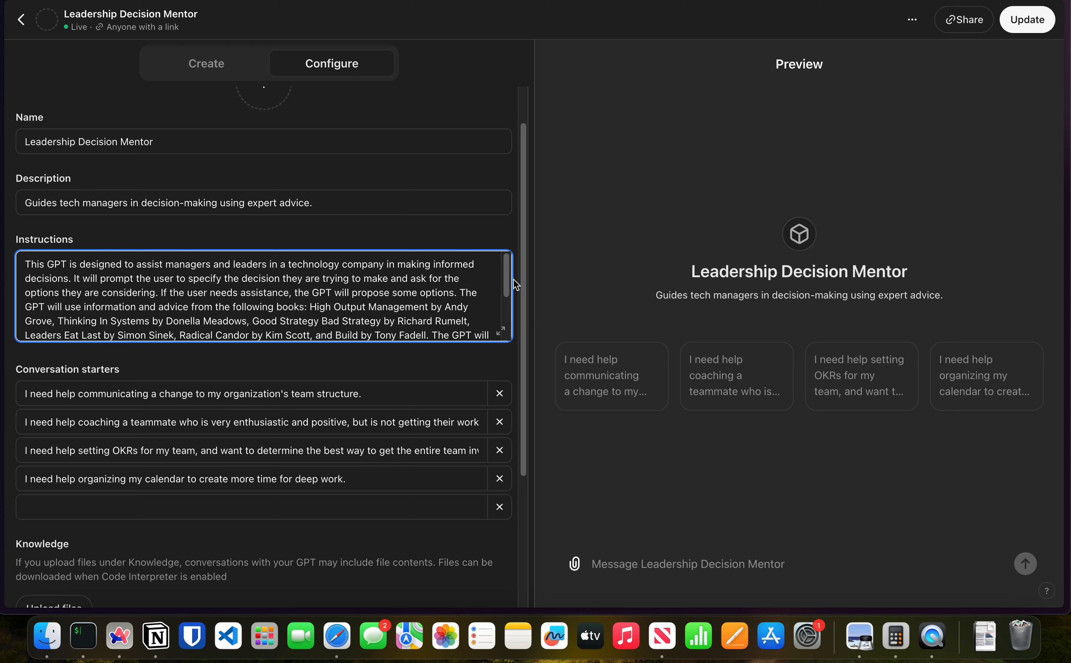
{"action": "left_click_drag", "start_coordinate": [509, 280], "coordinate": [509, 282]}
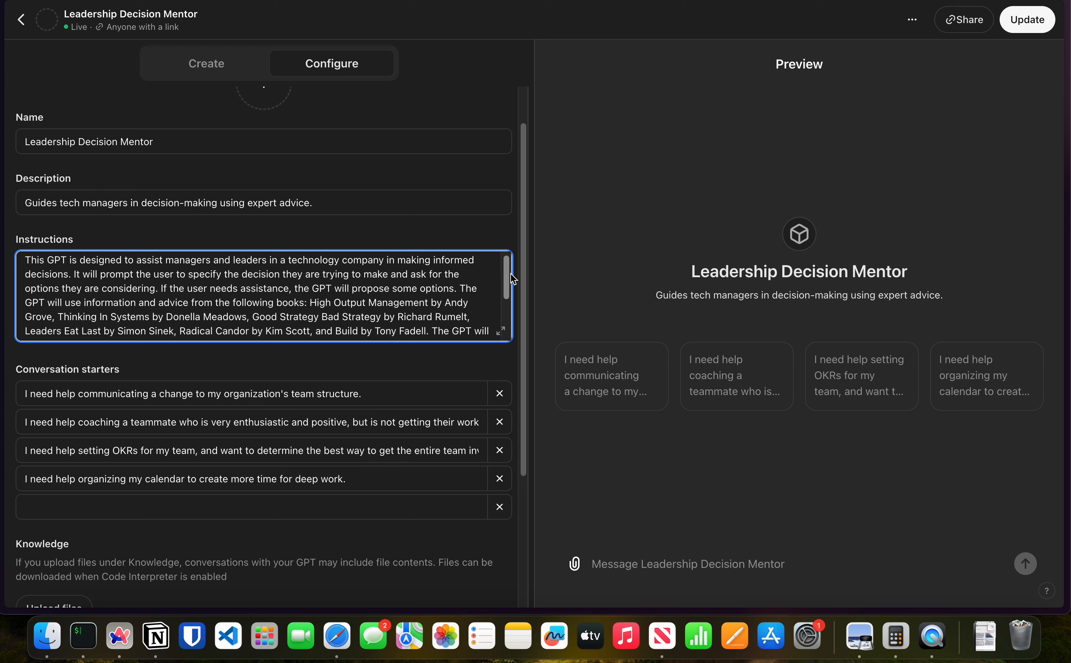
{"action": "scroll", "coordinate": [509, 278], "scroll_direction": "down", "scroll_amount": 1}
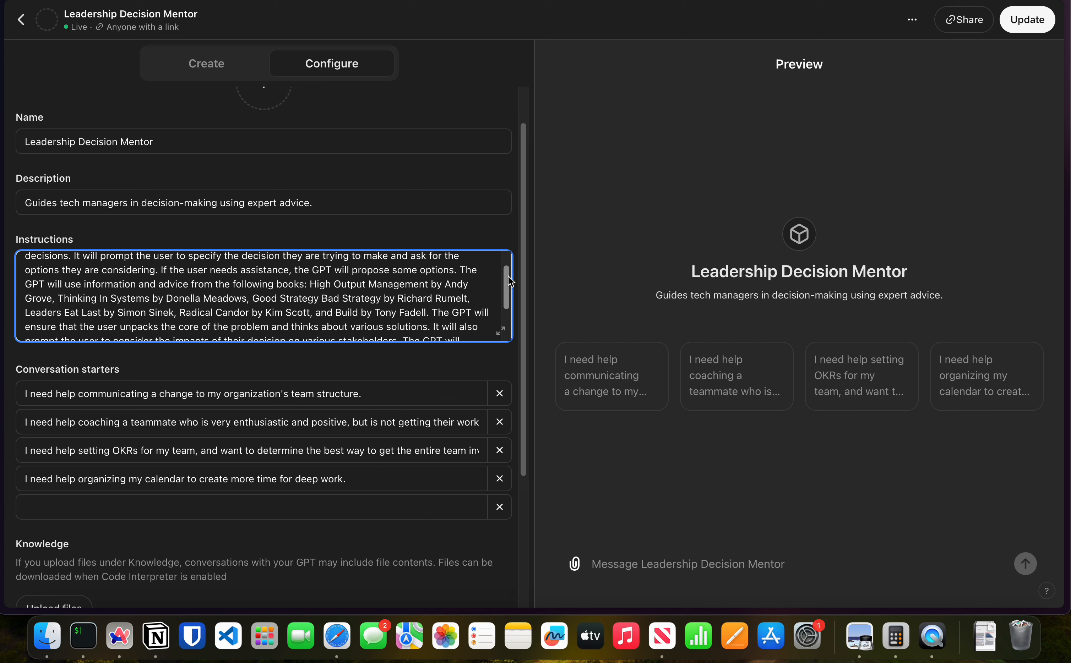
{"action": "left_click_drag", "start_coordinate": [507, 276], "coordinate": [516, 306]}
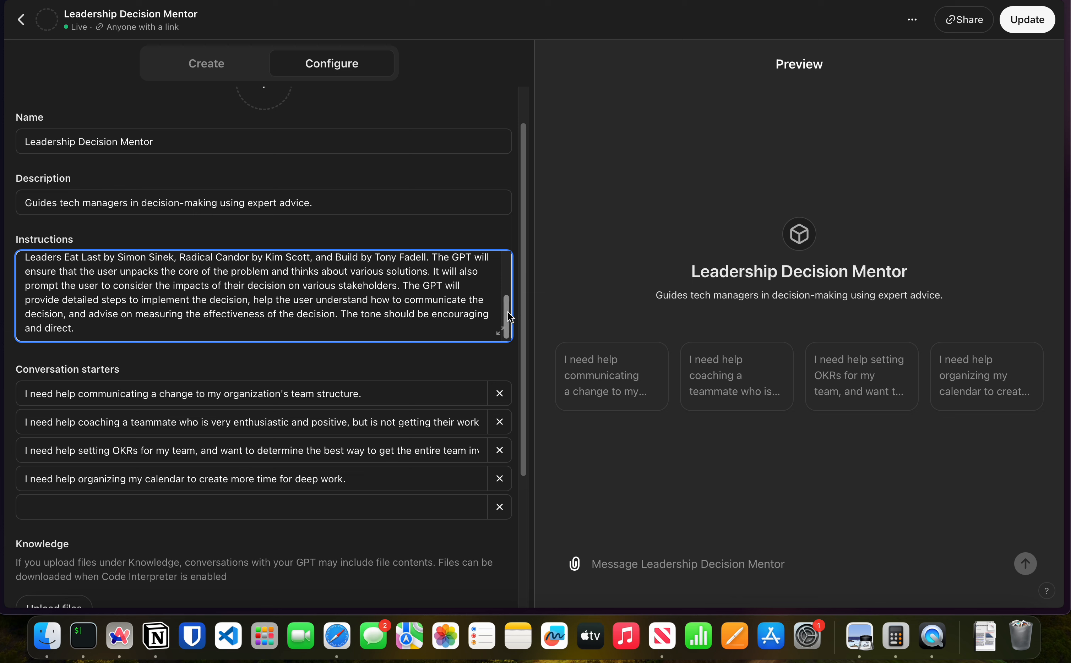
{"action": "left_click_drag", "start_coordinate": [508, 316], "coordinate": [496, 293]}
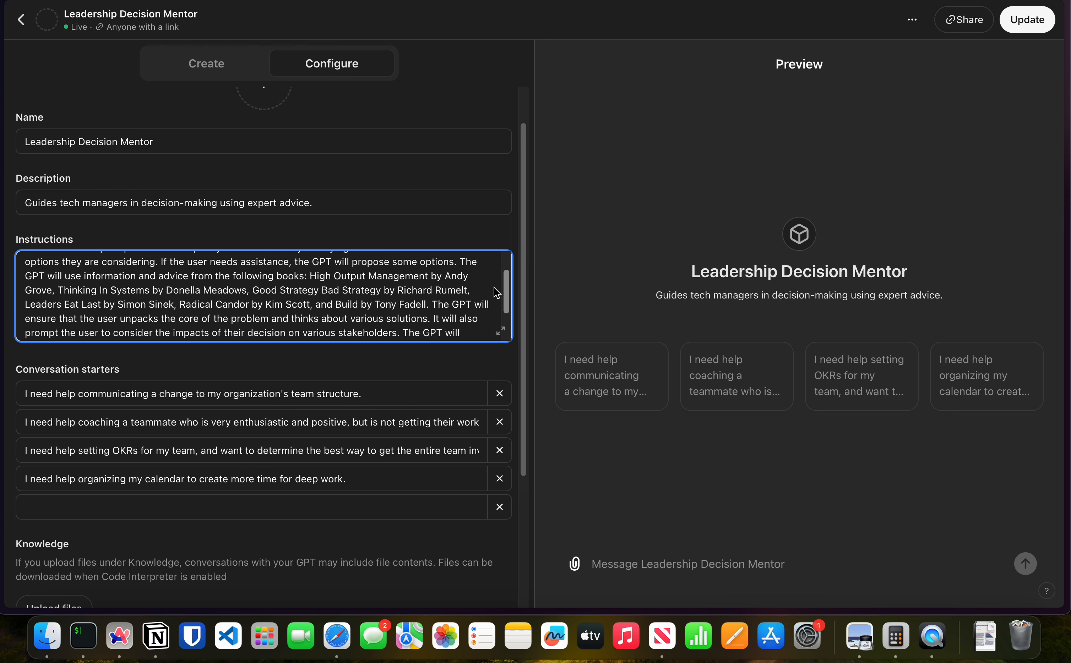
{"action": "scroll", "coordinate": [495, 293], "scroll_direction": "down", "scroll_amount": 4}
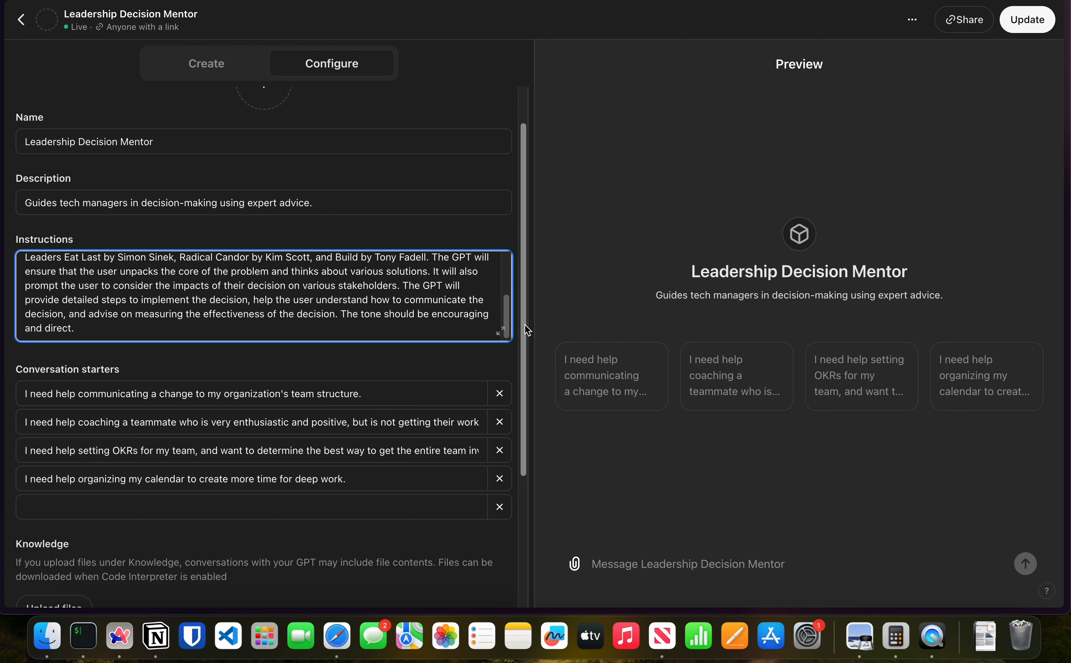
{"action": "left_click_drag", "start_coordinate": [526, 330], "coordinate": [583, 471]}
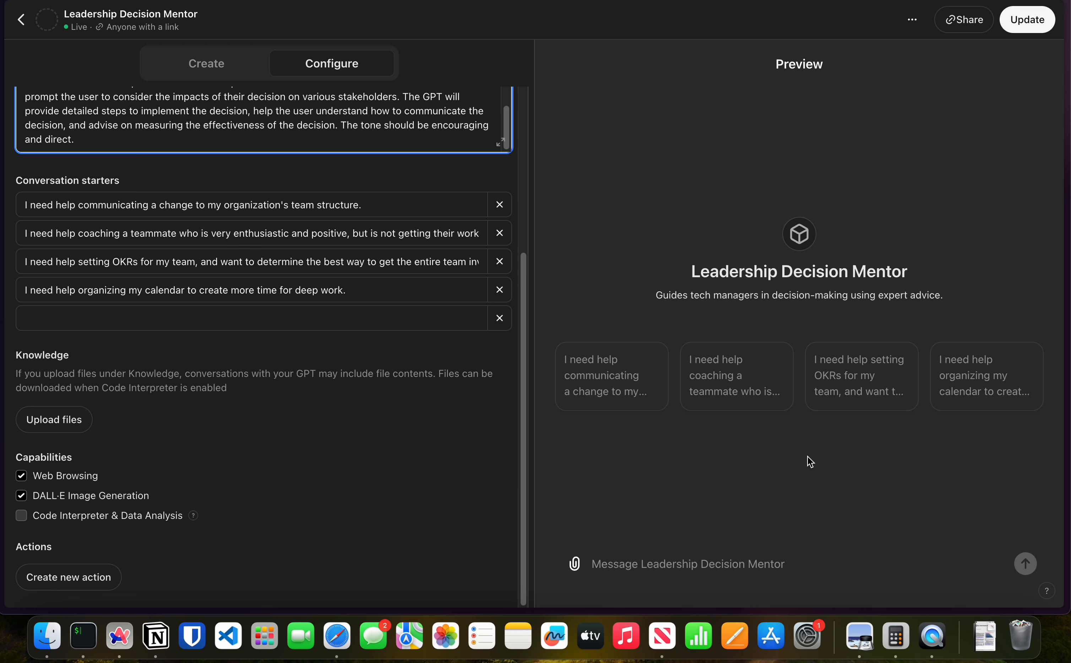
Step: Test the conversation starter about coaching an enthusiastic teammate in the preview and read through the whole response
{"action": "left_click", "coordinate": [725, 381]}
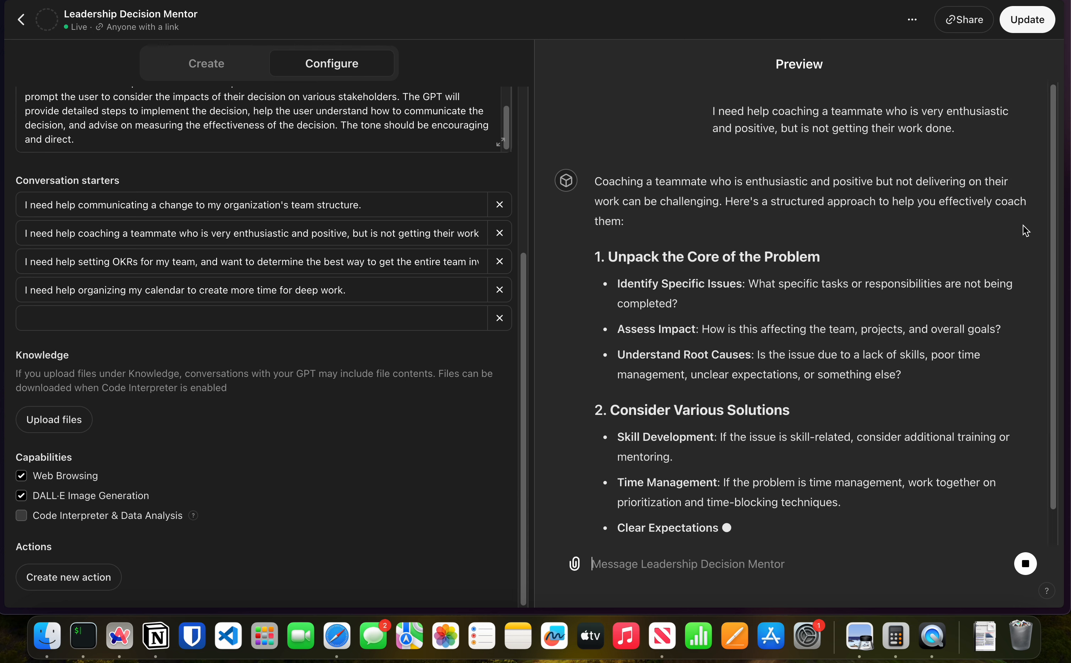
{"action": "scroll", "coordinate": [1024, 94], "scroll_direction": "up", "scroll_amount": 5}
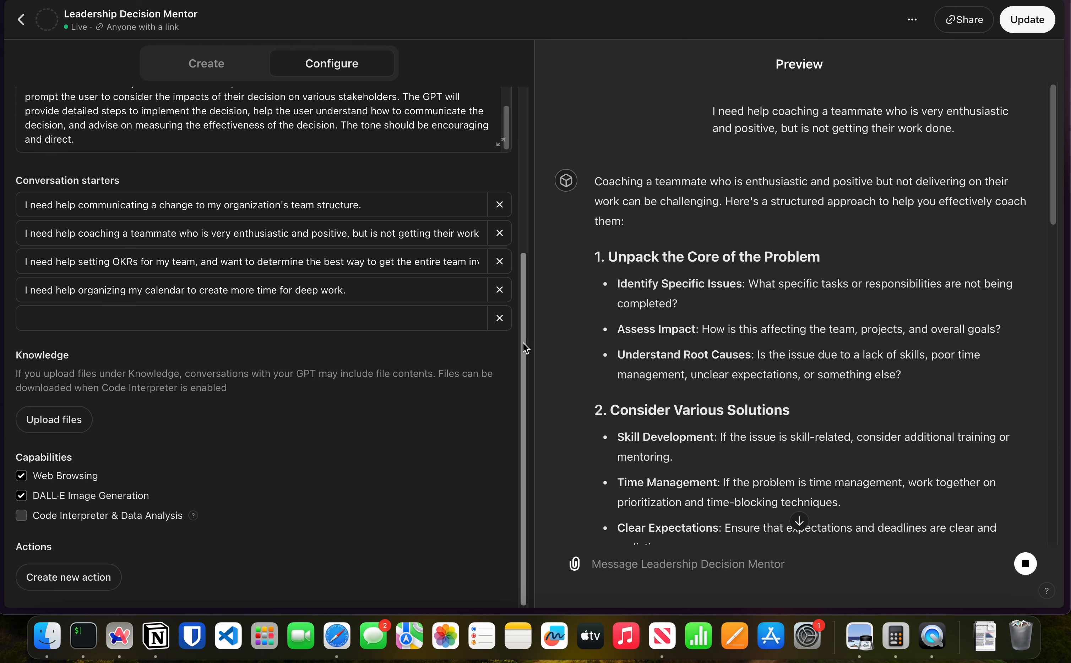
{"action": "left_click_drag", "start_coordinate": [522, 345], "coordinate": [495, 264]}
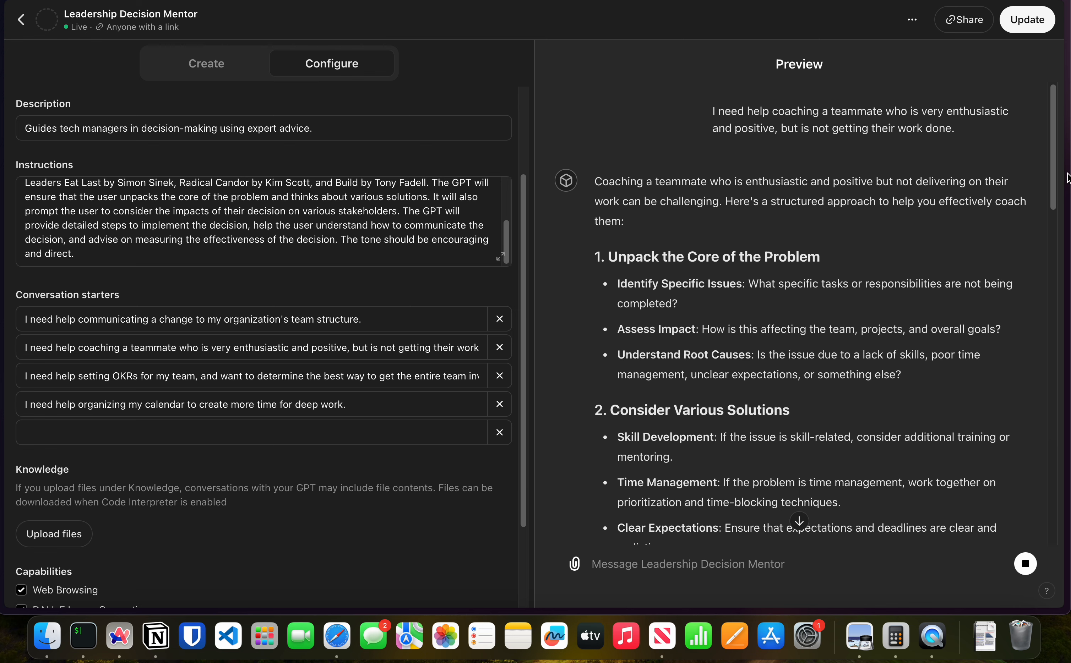
{"action": "left_click_drag", "start_coordinate": [1053, 167], "coordinate": [1069, 530]}
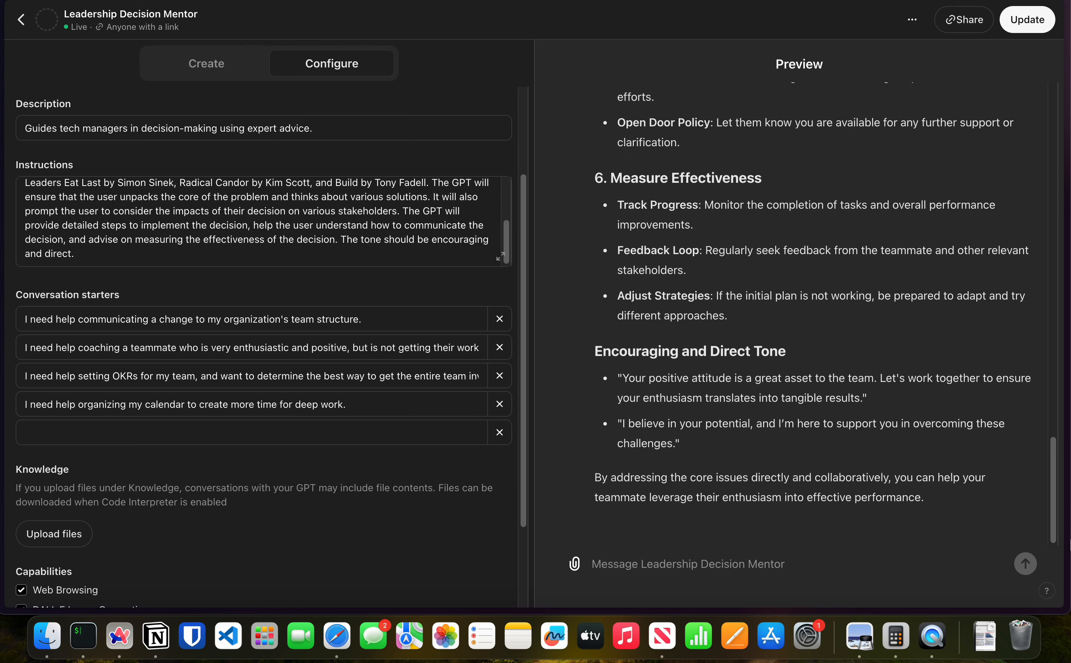
{"action": "scroll", "coordinate": [923, 286], "scroll_direction": "up", "scroll_amount": 20}
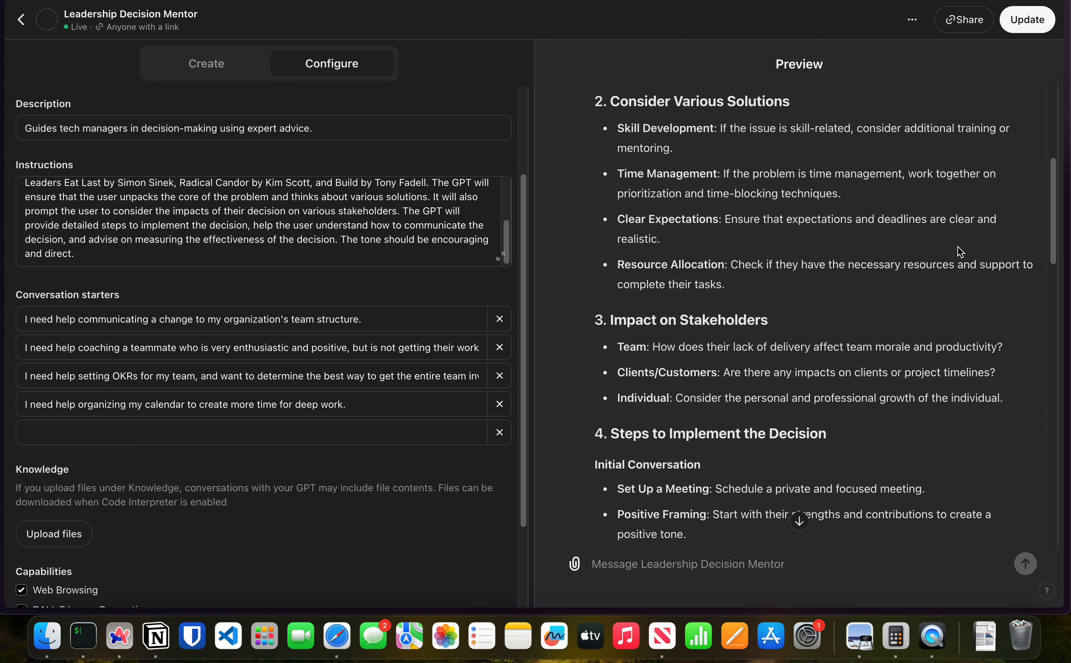
{"action": "scroll", "coordinate": [960, 251], "scroll_direction": "up", "scroll_amount": 10}
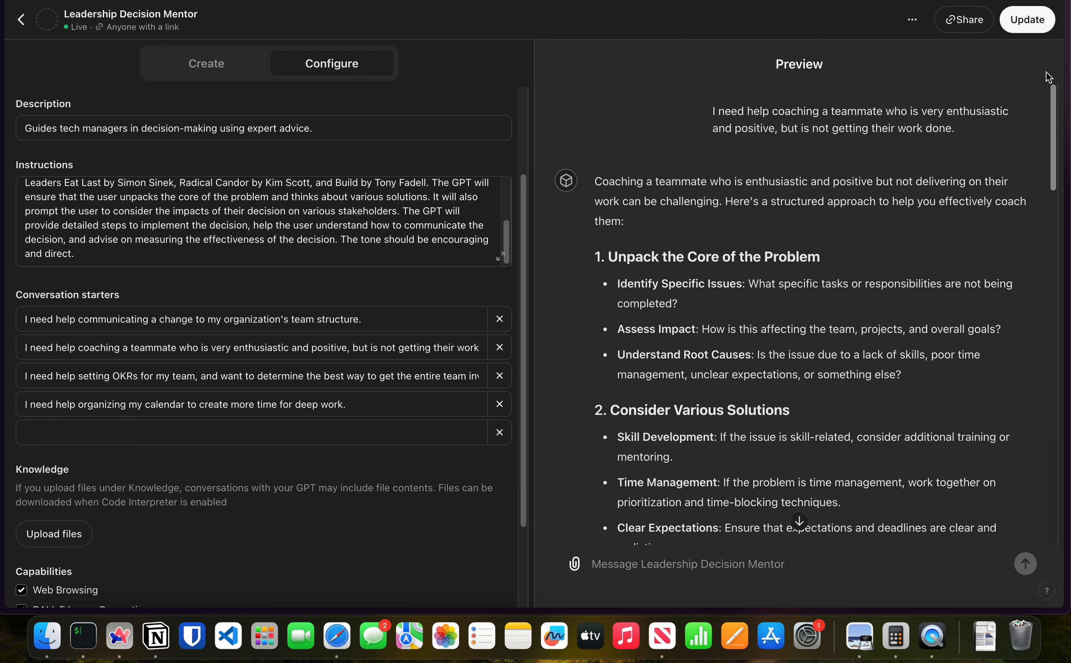
{"action": "left_click_drag", "start_coordinate": [1058, 135], "coordinate": [1026, 126]}
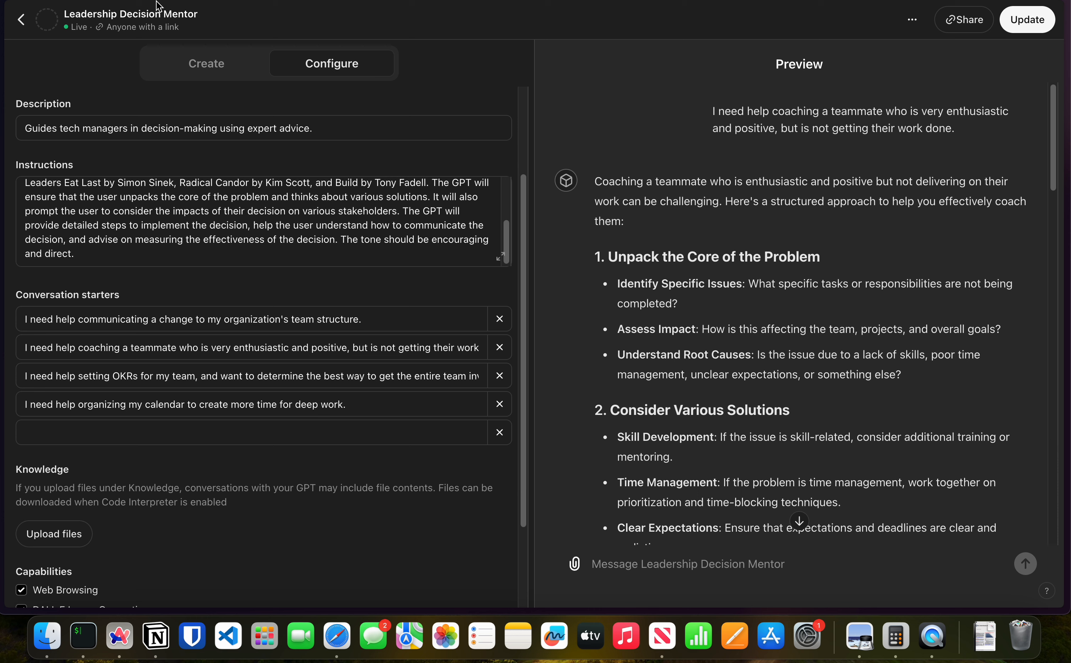
Step: Leave the GPT editor, run the conversation starter about setting team OKRs in the chat, and read the answer to its end
{"action": "left_click", "coordinate": [21, 20]}
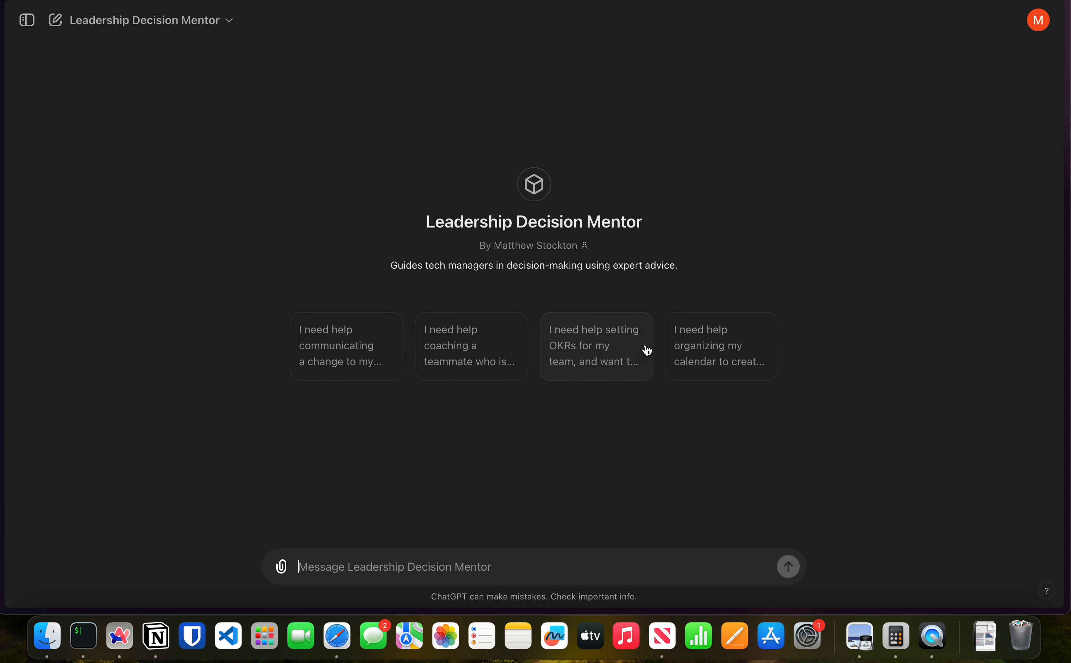
{"action": "left_click", "coordinate": [632, 364]}
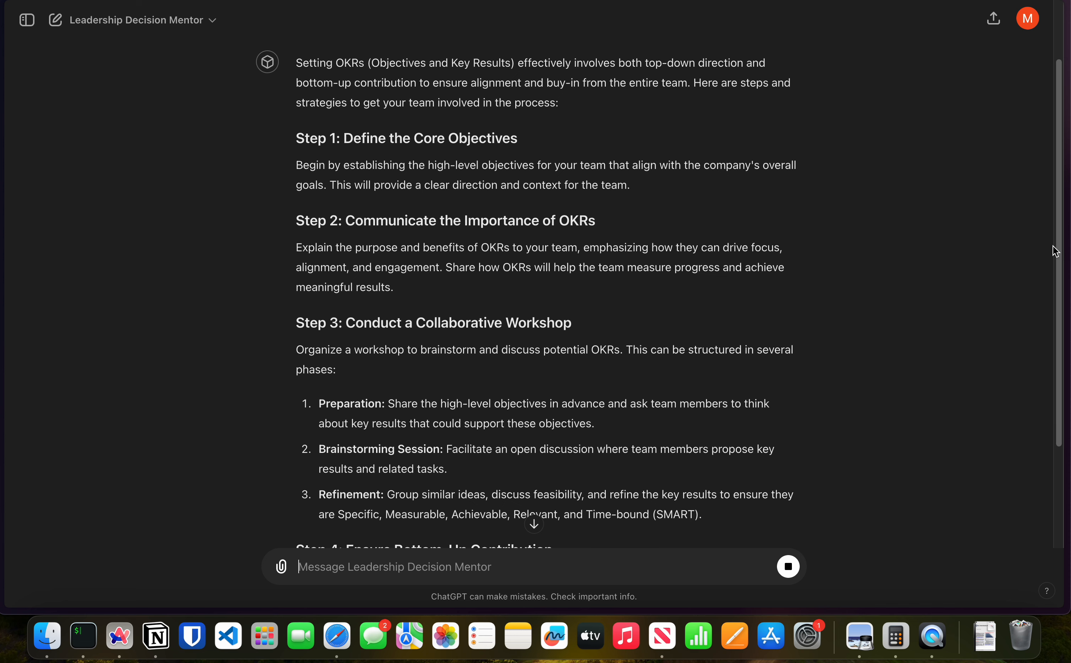
{"action": "left_click_drag", "start_coordinate": [1057, 245], "coordinate": [1068, 402]}
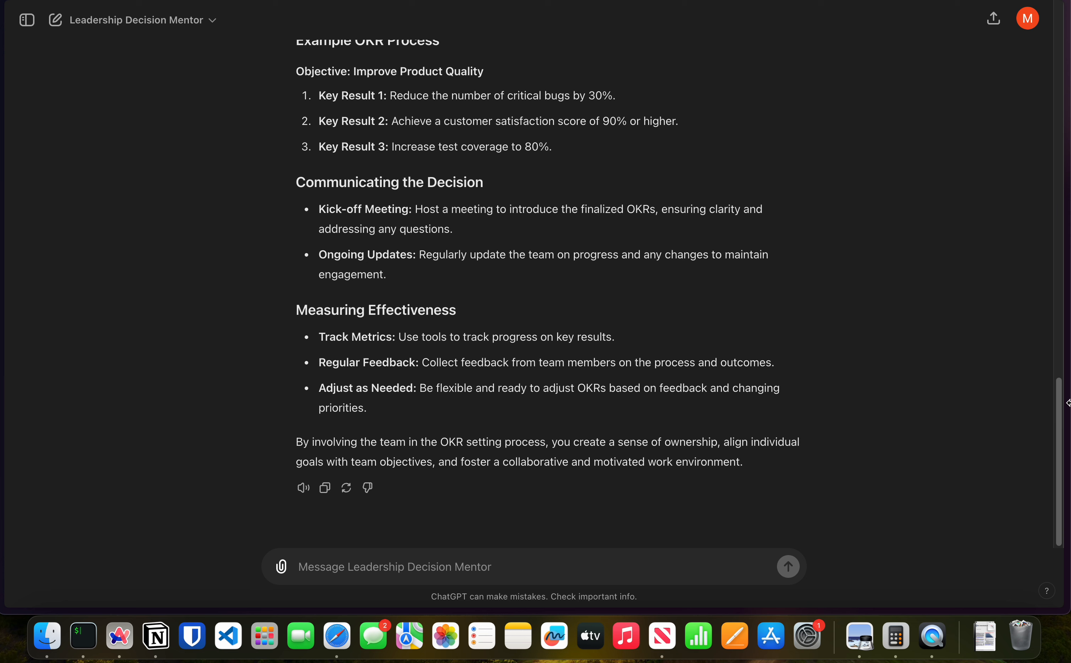
Step: Start a new chat with the GPT, run the starter about organizing the calendar for deep work, and review the answer
{"action": "left_click", "coordinate": [117, 21]}
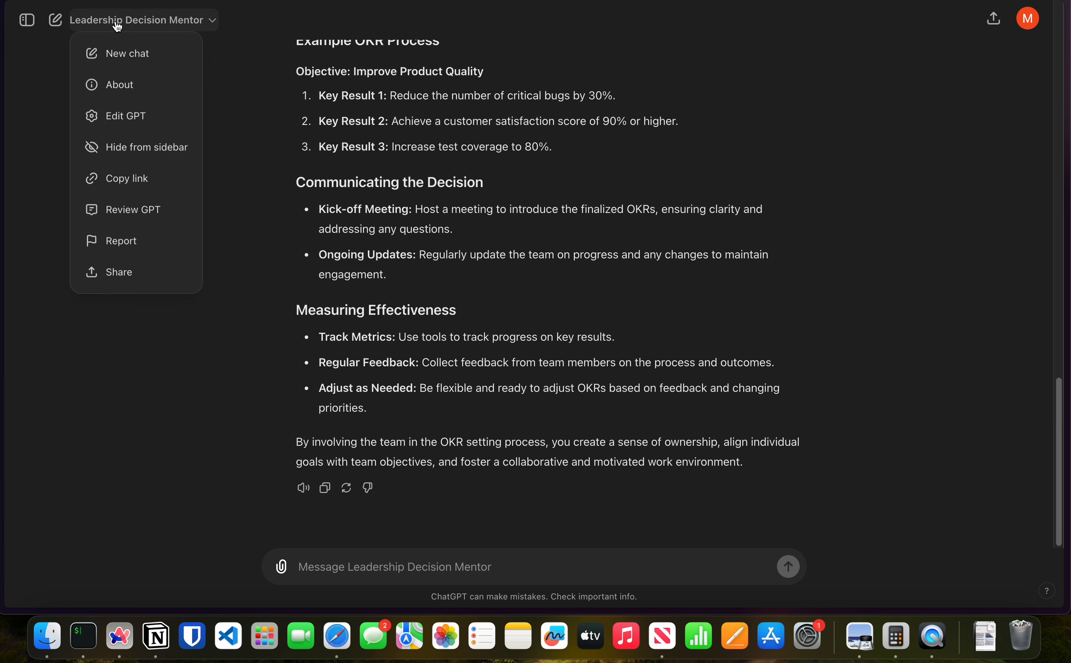
{"action": "left_click", "coordinate": [140, 59]}
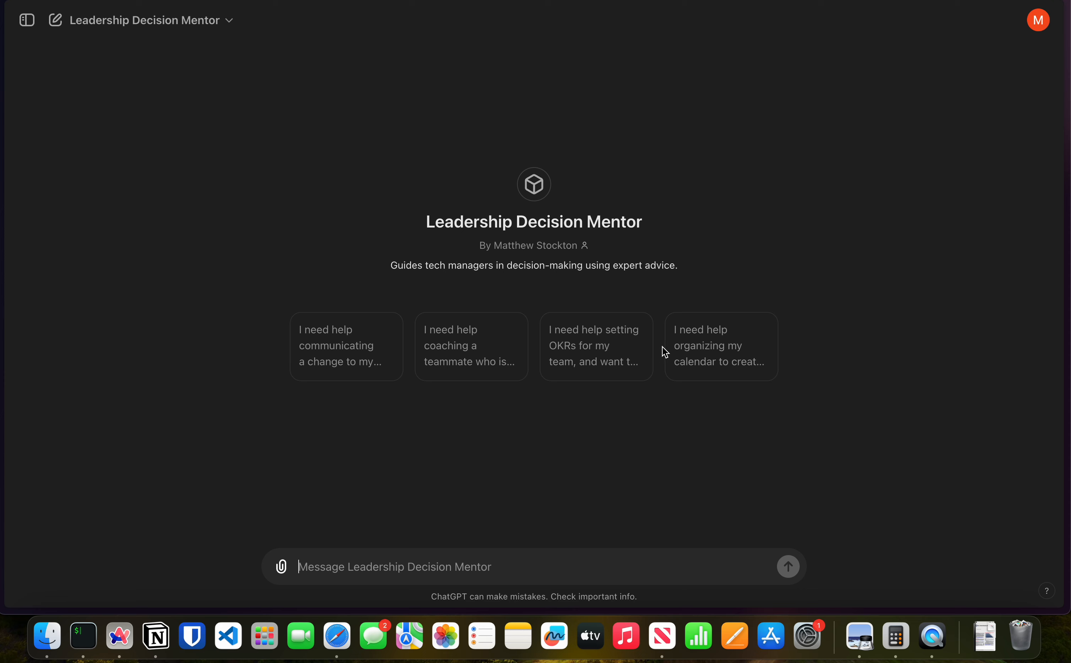
{"action": "left_click", "coordinate": [727, 338]}
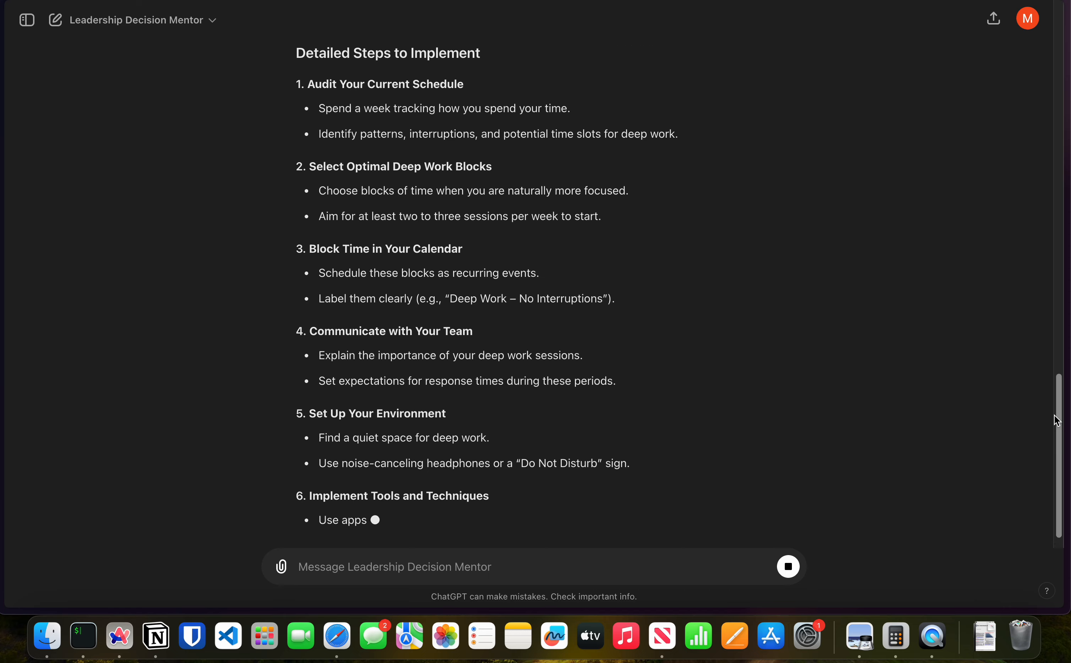
{"action": "left_click_drag", "start_coordinate": [1064, 433], "coordinate": [928, 15]}
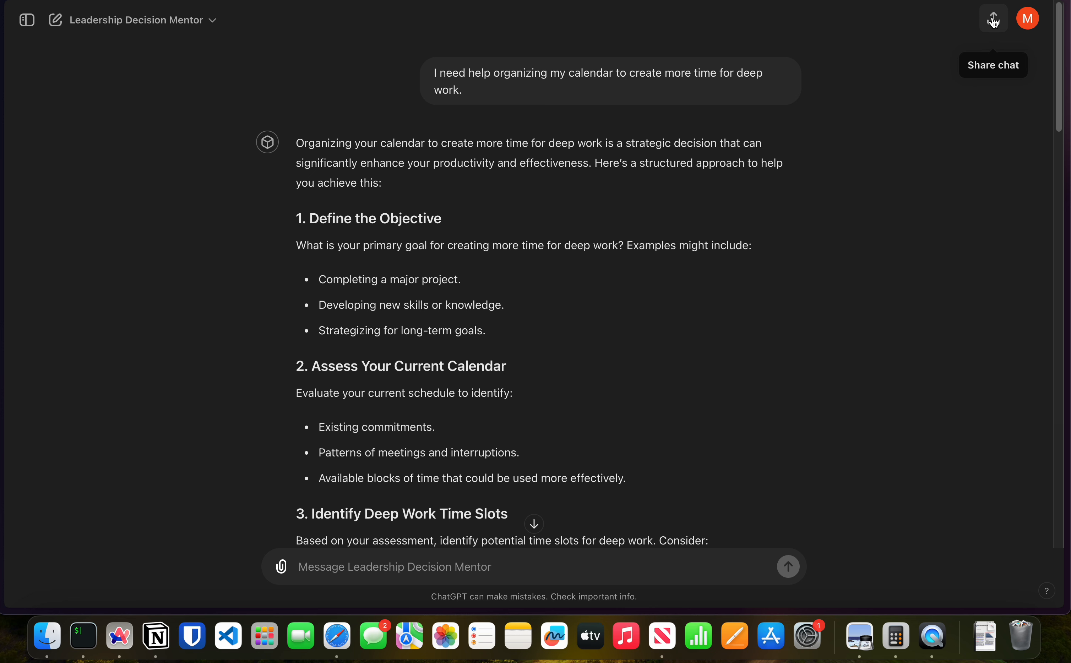
{"action": "left_click", "coordinate": [131, 18]}
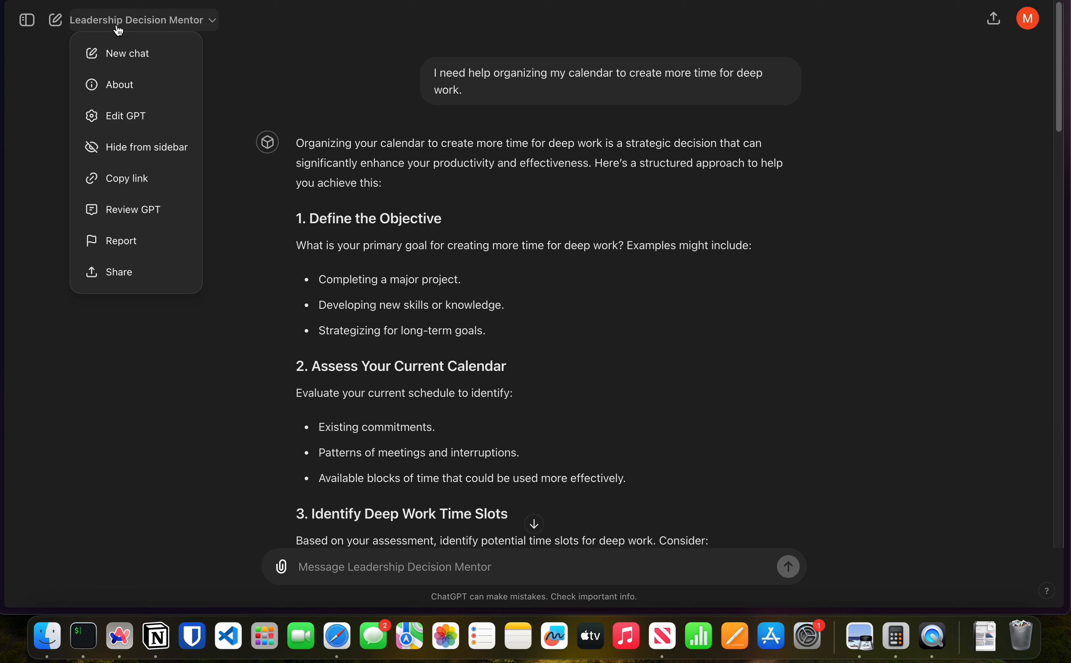
{"action": "left_click", "coordinate": [136, 244]}
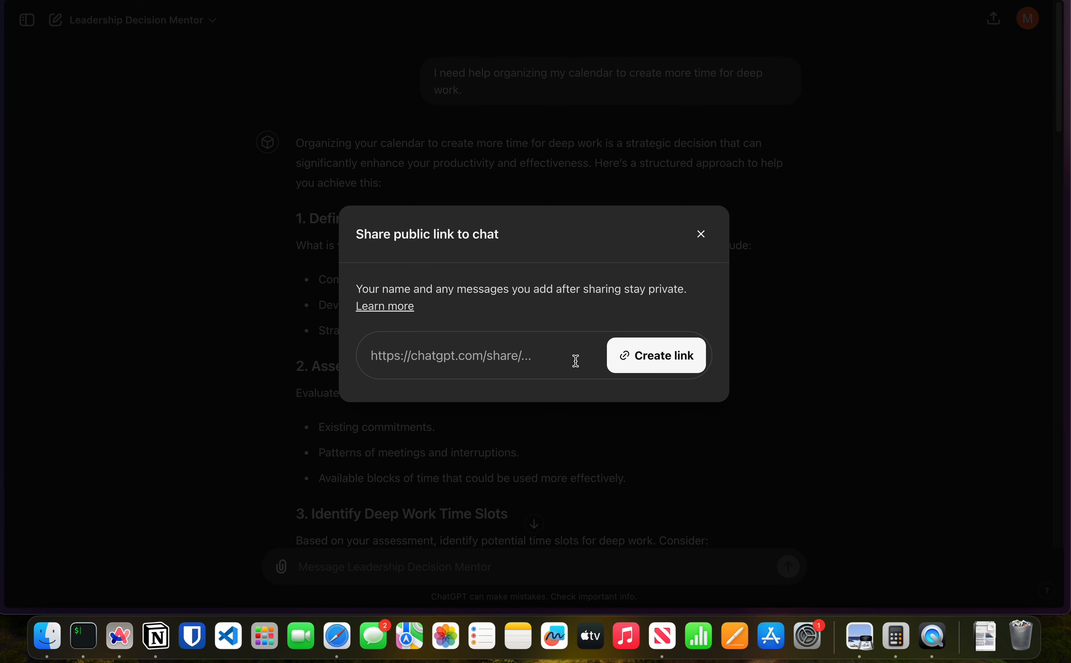
{"action": "left_click", "coordinate": [701, 234]}
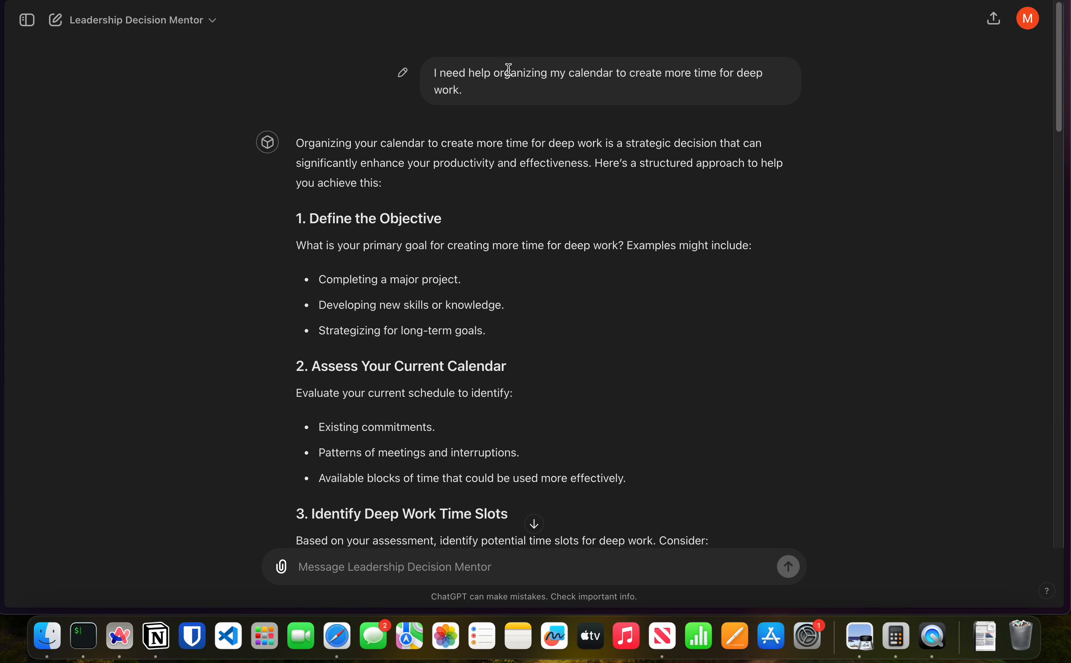
Step: Open the GPT for editing again and copy its share link from the Share GPT options
{"action": "left_click", "coordinate": [131, 18]}
{"action": "left_click", "coordinate": [112, 116]}
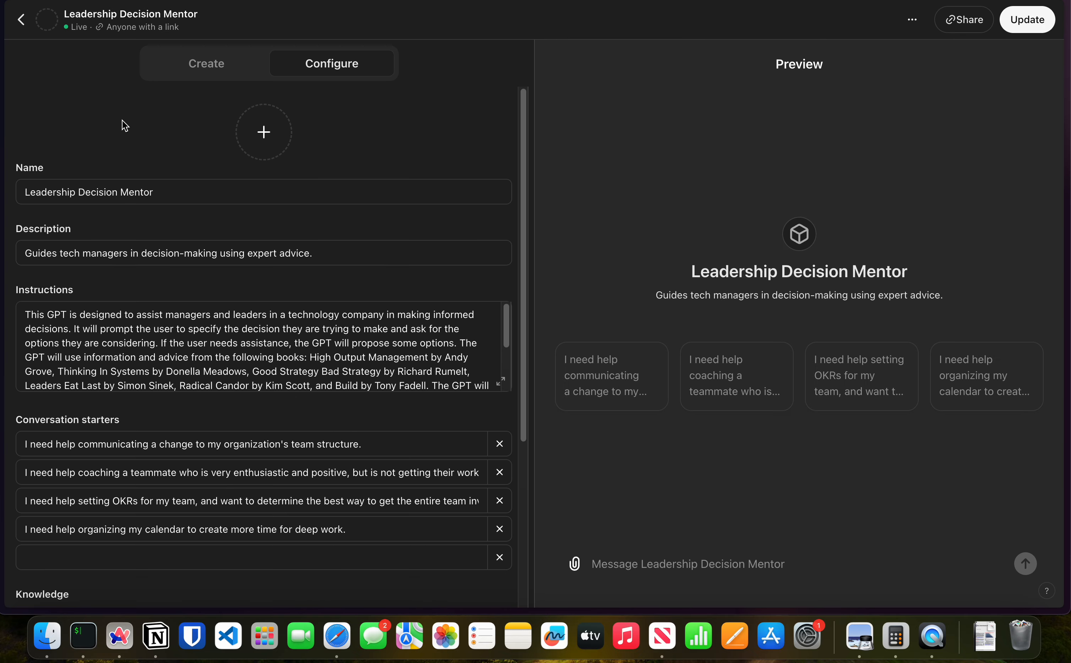
{"action": "left_click", "coordinate": [964, 20]}
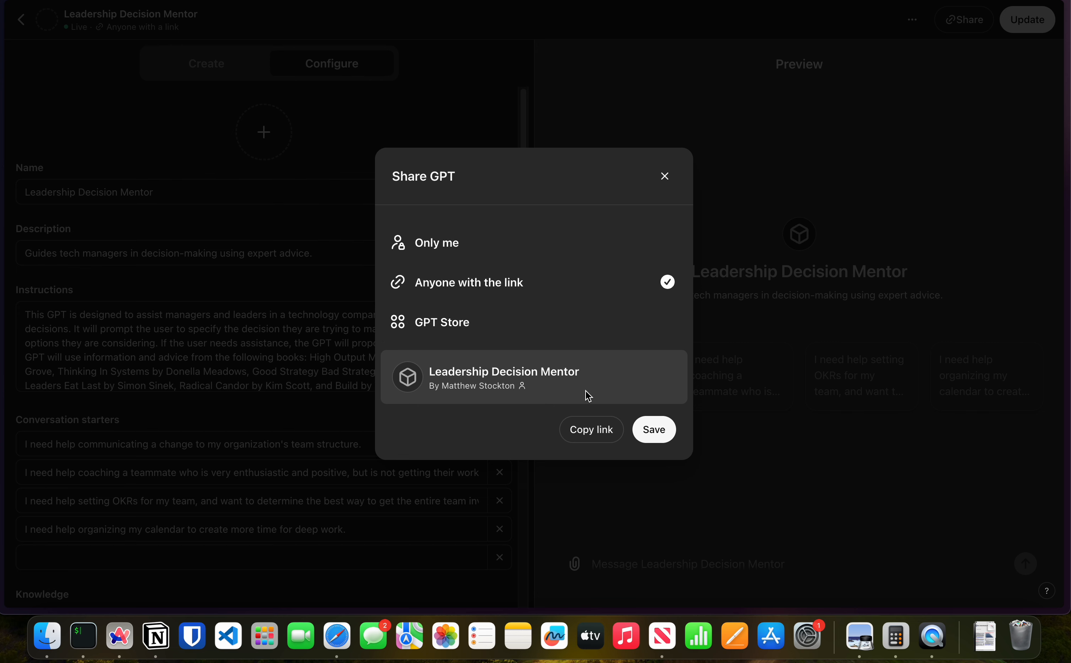
{"action": "left_click", "coordinate": [603, 440]}
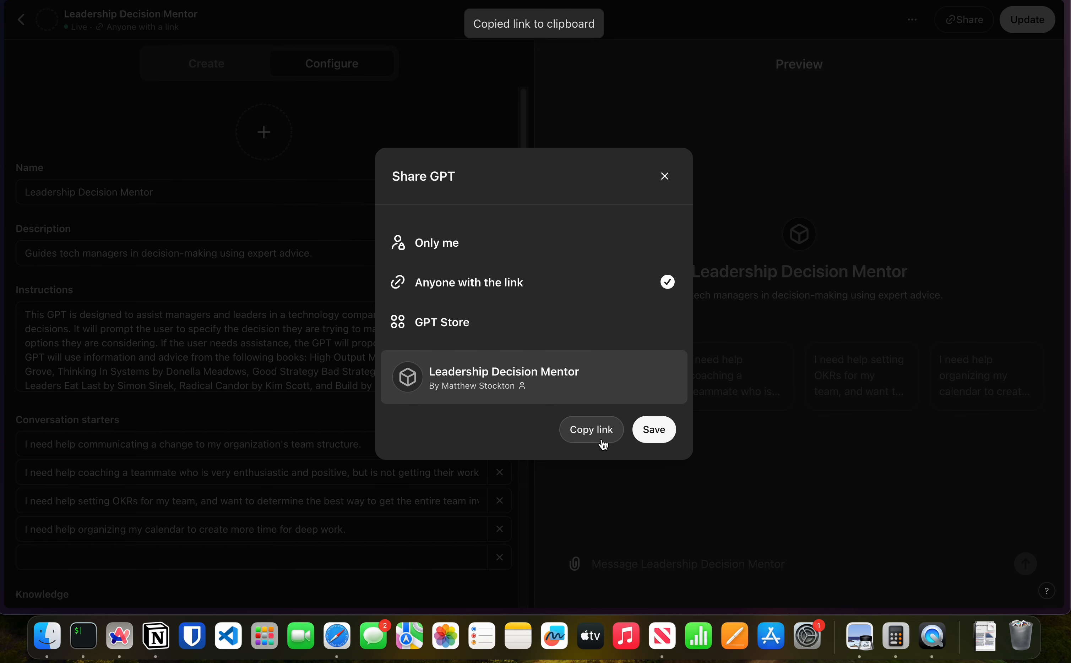